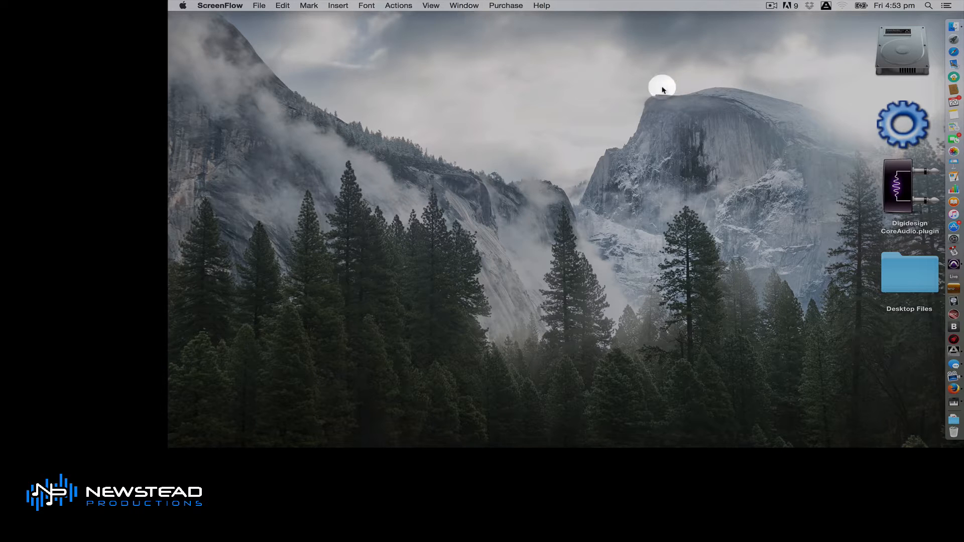
# - Switch to Pro Tools and create a blank session with BWF (.WAV) files, 24 bit, 44.1 kHz and Last Used I/O settings
pyautogui.click(954, 264)
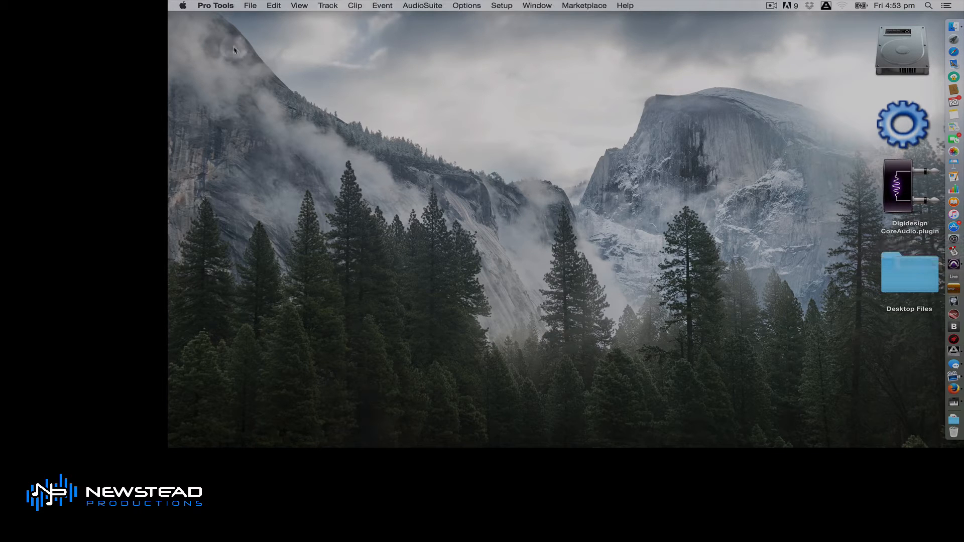
pyautogui.click(250, 6)
pyautogui.click(268, 19)
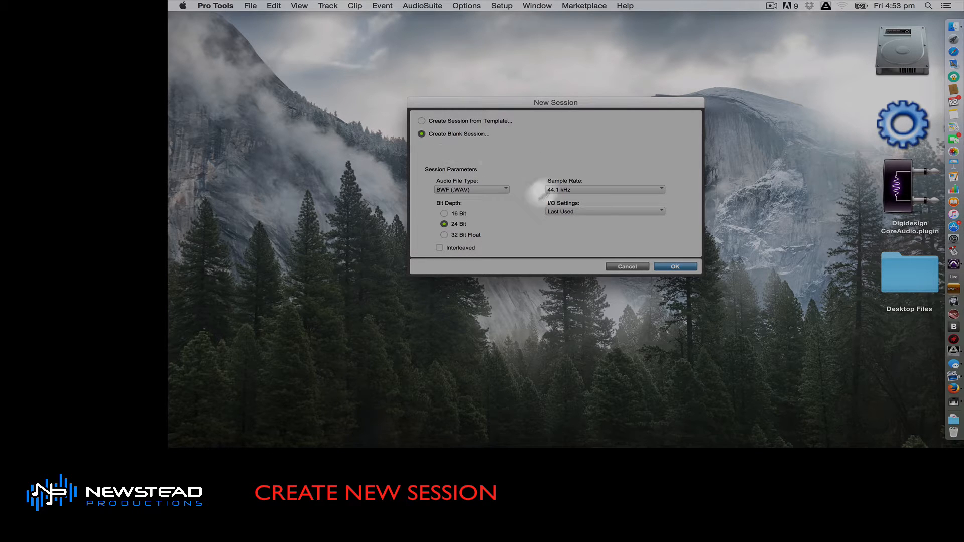
pyautogui.click(465, 191)
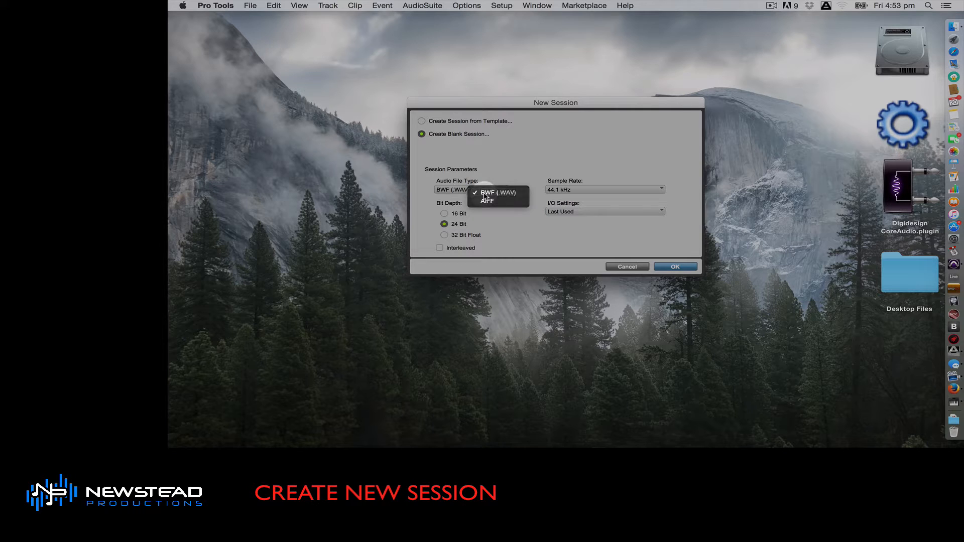
pyautogui.click(487, 178)
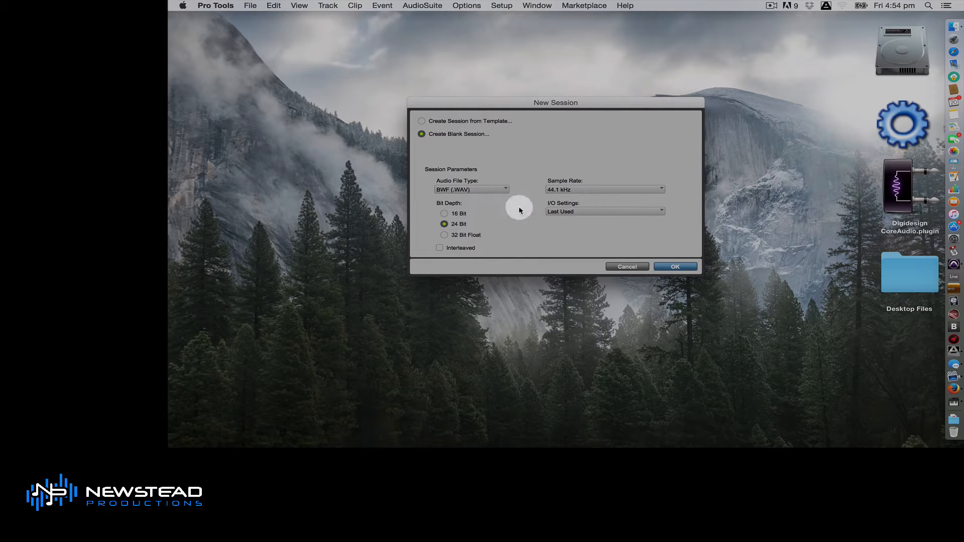
pyautogui.click(553, 211)
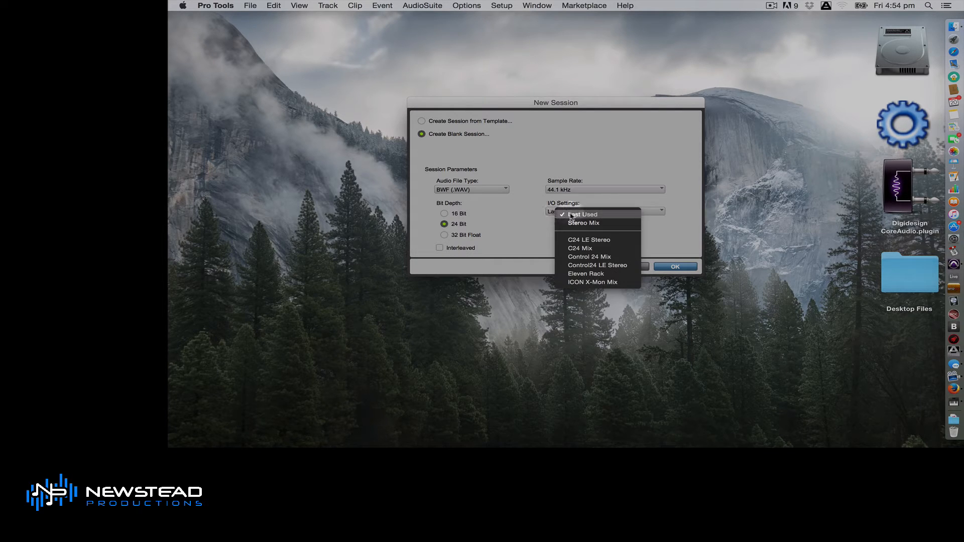
pyautogui.click(573, 215)
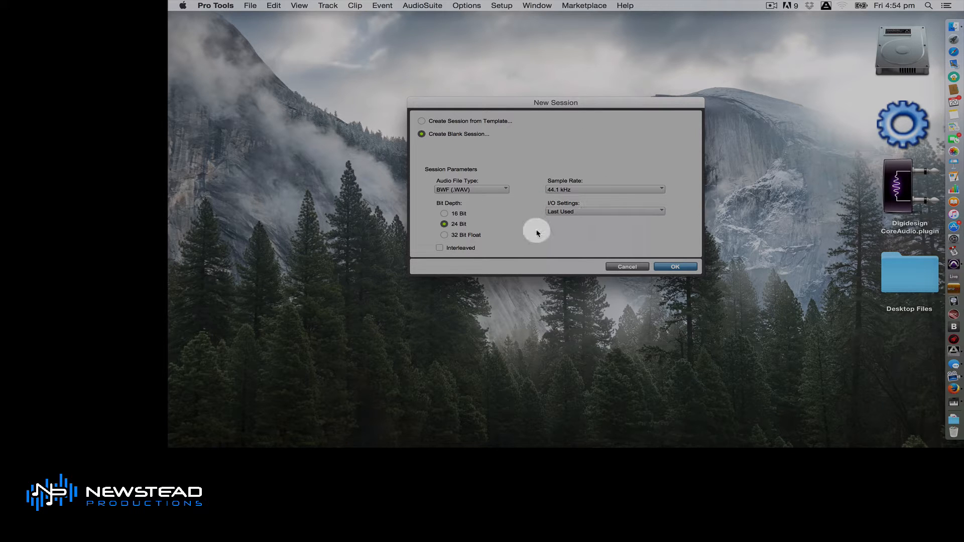
pyautogui.click(670, 267)
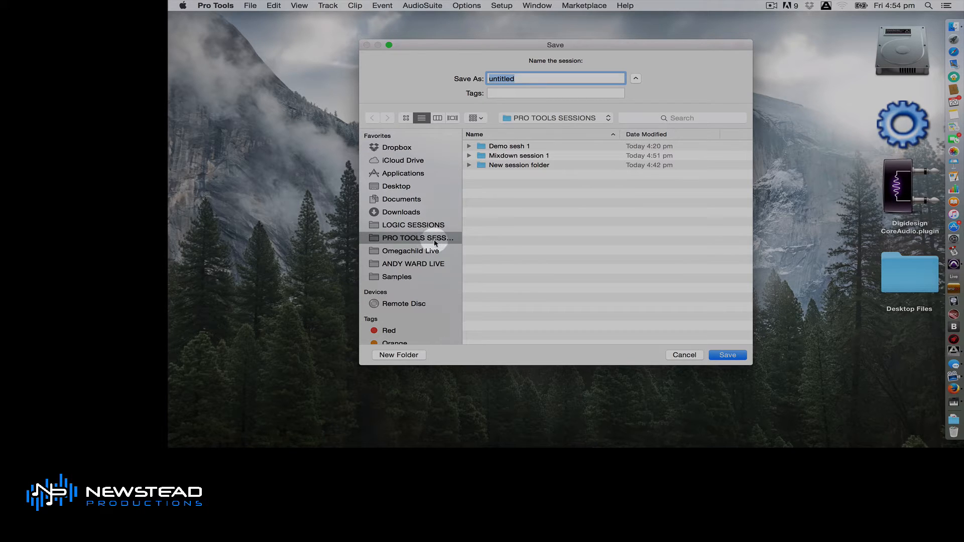
# - Check the existing session folders in PRO TOOLS SESSIONS and save the new session there as "Mixdown session demo"
pyautogui.click(496, 146)
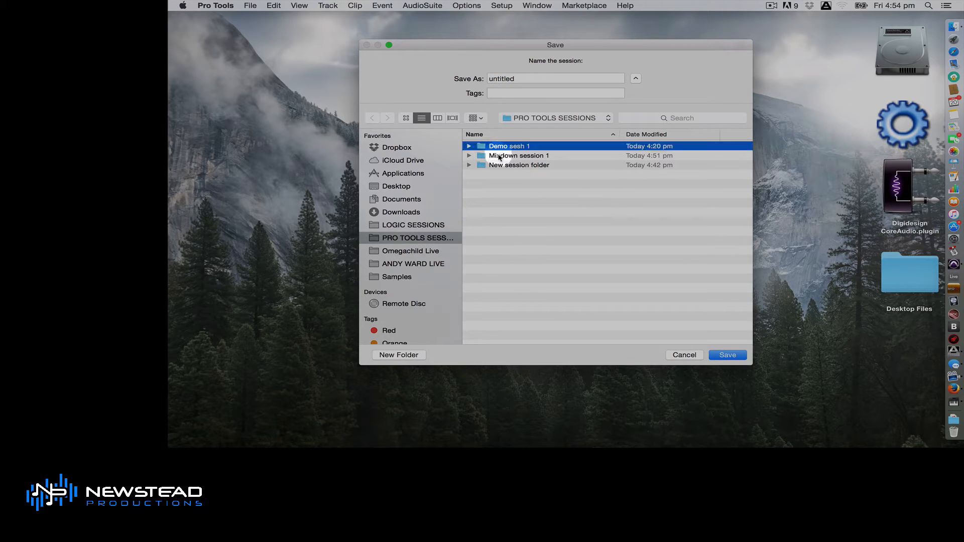
pyautogui.click(470, 146)
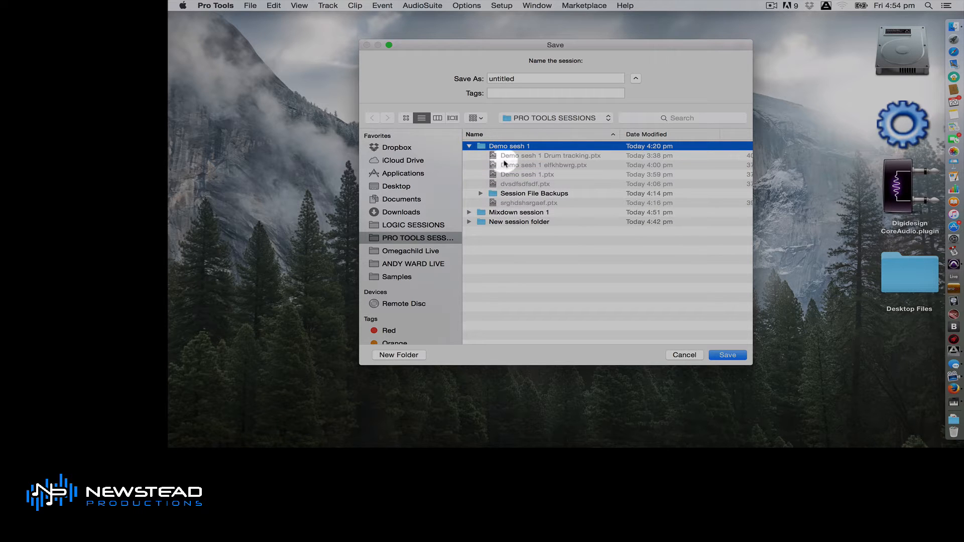
pyautogui.click(469, 146)
pyautogui.click(469, 156)
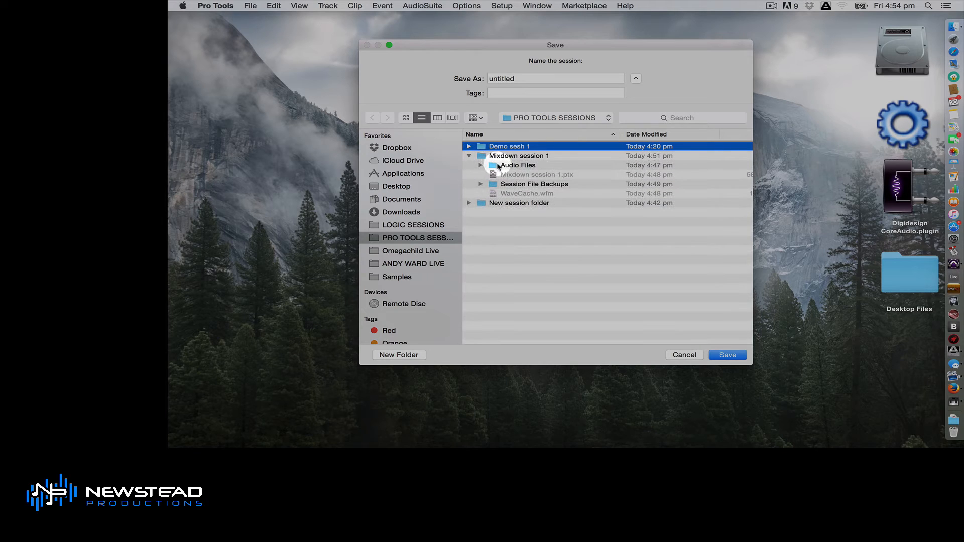
pyautogui.click(468, 155)
pyautogui.click(510, 192)
pyautogui.doubleClick(502, 79)
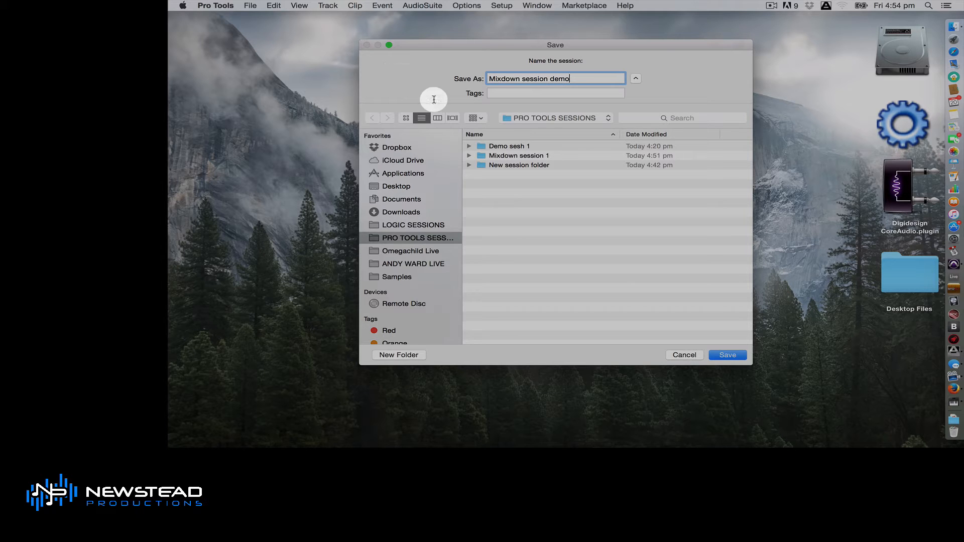
pyautogui.click(728, 355)
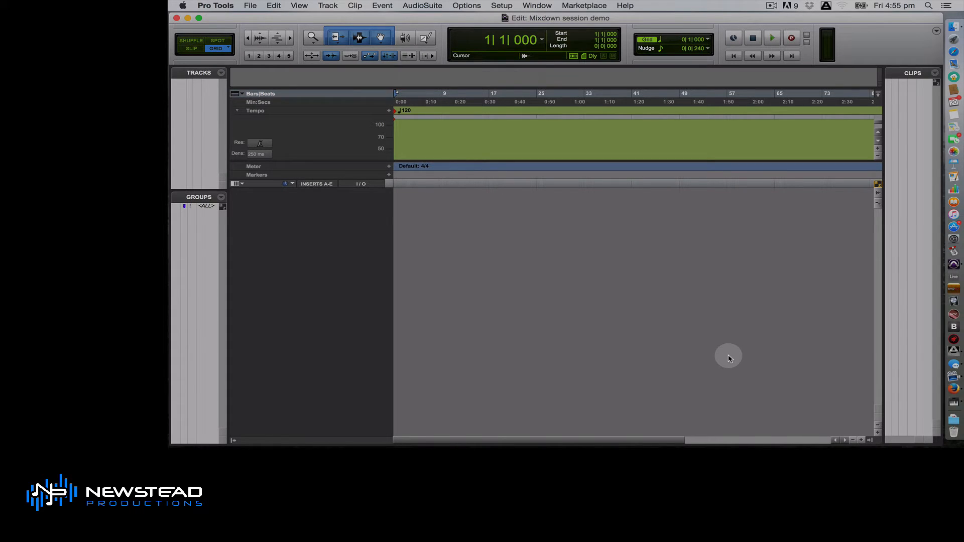
# - Start an audio import into the new session
pyautogui.click(247, 6)
pyautogui.moveTo(267, 144)
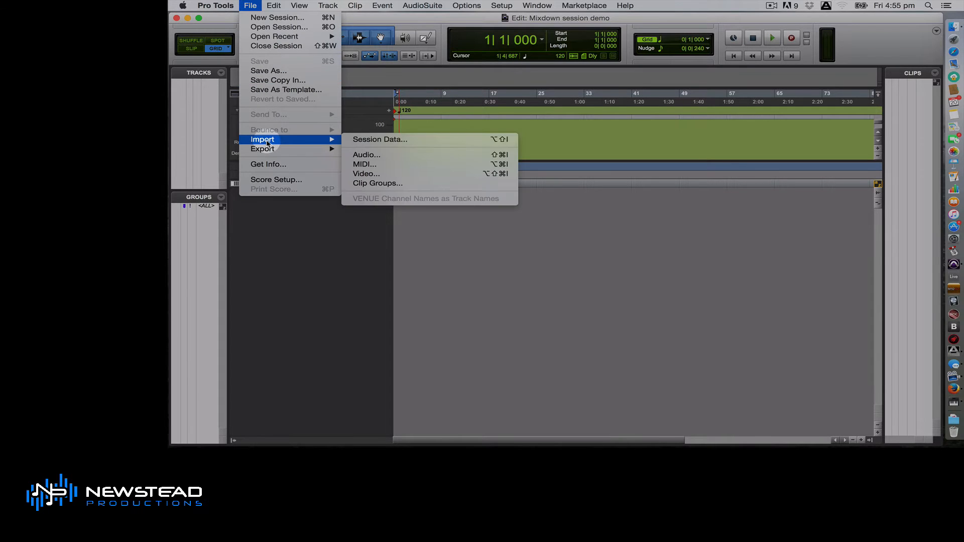
pyautogui.click(381, 157)
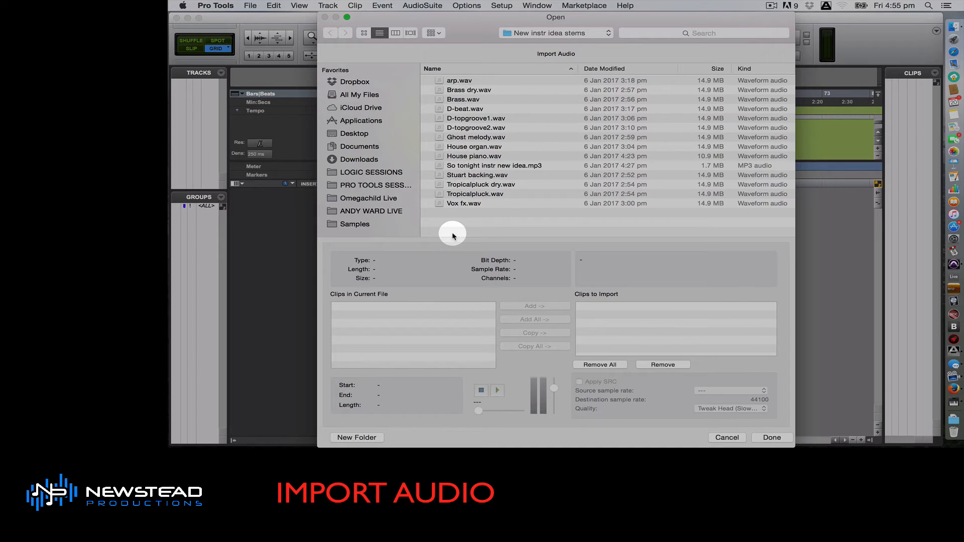
# - Examine each WAV file in the New instr idea stems folder for its format and compatibility with the session
pyautogui.click(454, 81)
pyautogui.click(455, 89)
pyautogui.click(458, 99)
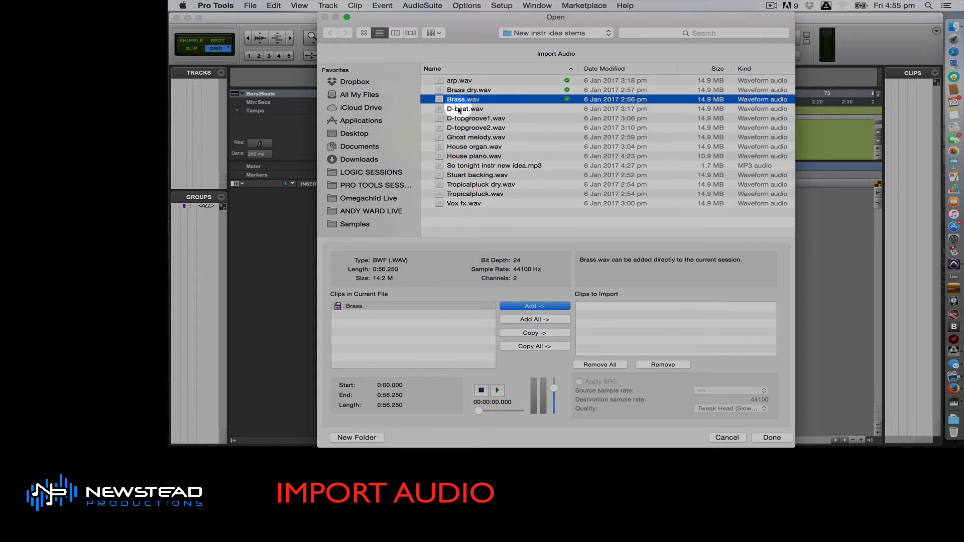
pyautogui.click(459, 109)
pyautogui.click(463, 118)
pyautogui.click(467, 127)
pyautogui.click(470, 137)
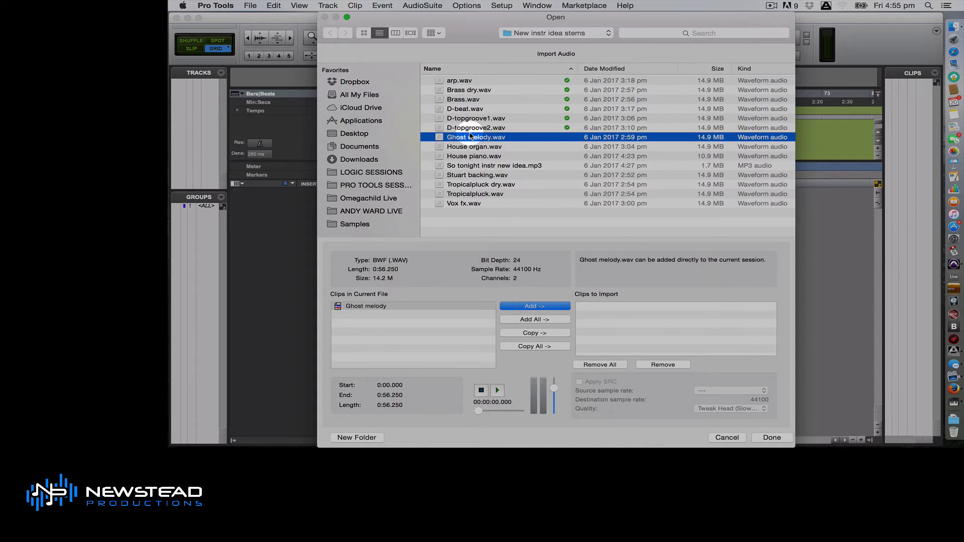
pyautogui.click(460, 146)
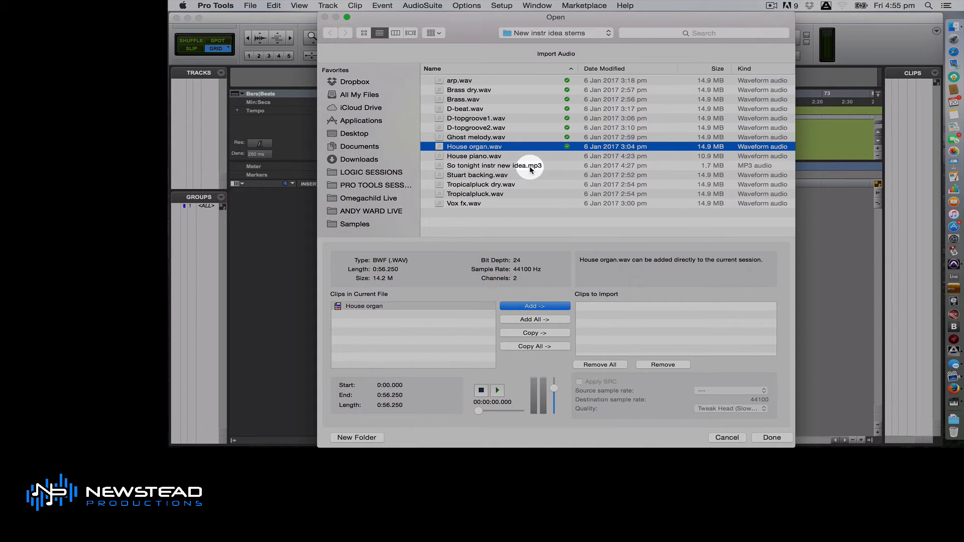
pyautogui.click(484, 157)
pyautogui.click(475, 175)
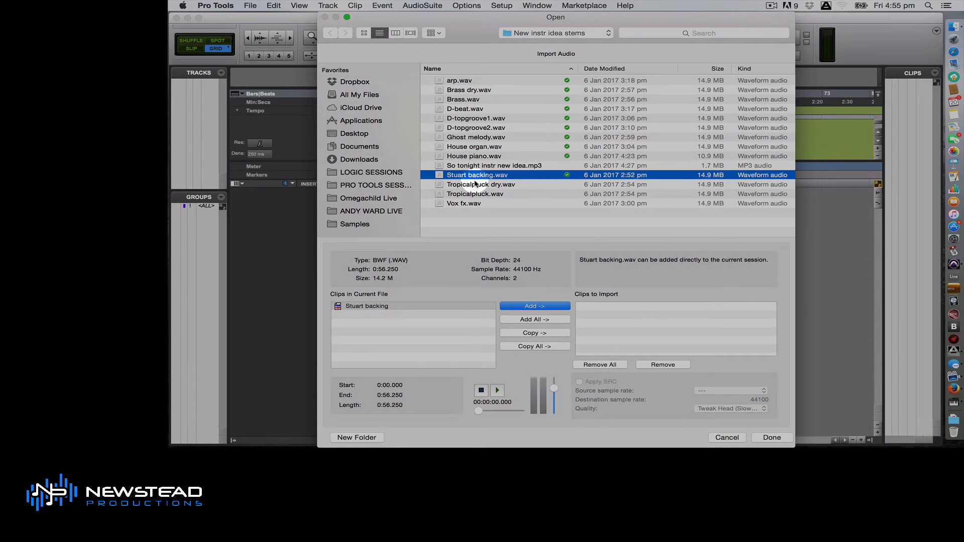
pyautogui.click(475, 186)
pyautogui.click(475, 195)
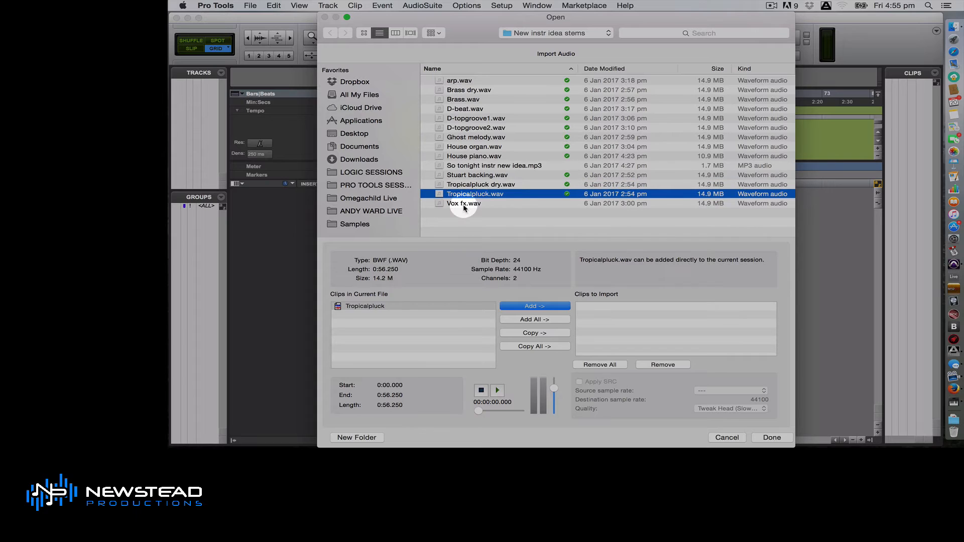
pyautogui.click(464, 203)
pyautogui.click(466, 221)
# - Select all the WAV stems from arp.wav to Vox fx.wav, leaving out So tonight instr new idea.mp3
pyautogui.click(463, 81)
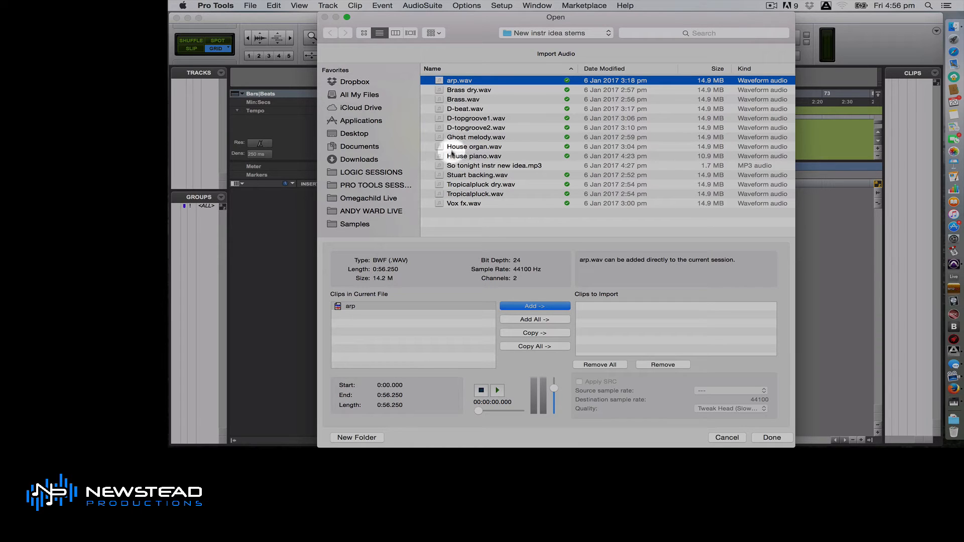
pyautogui.keyDown('shift'); pyautogui.click(471, 156); pyautogui.keyUp('shift')
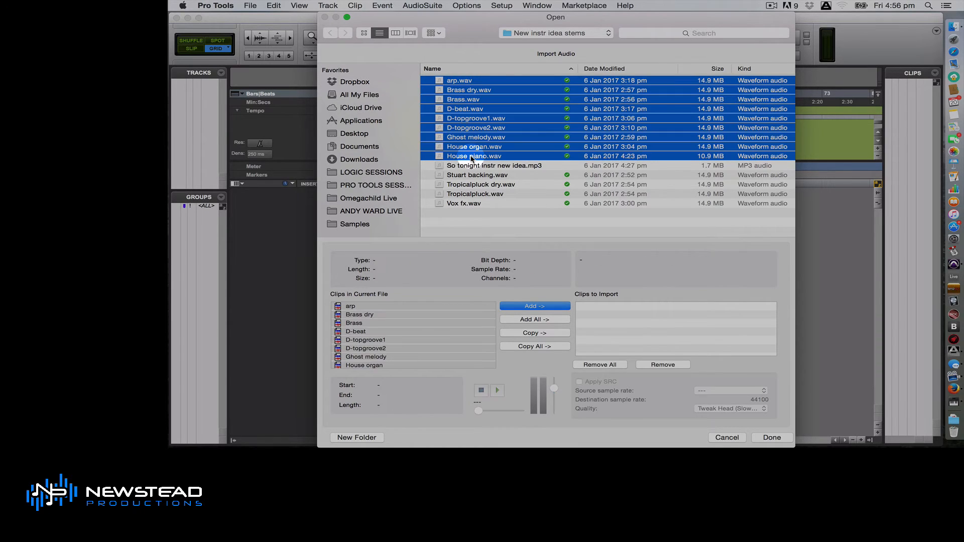
pyautogui.keyDown('shift'); pyautogui.click(471, 204); pyautogui.keyUp('shift')
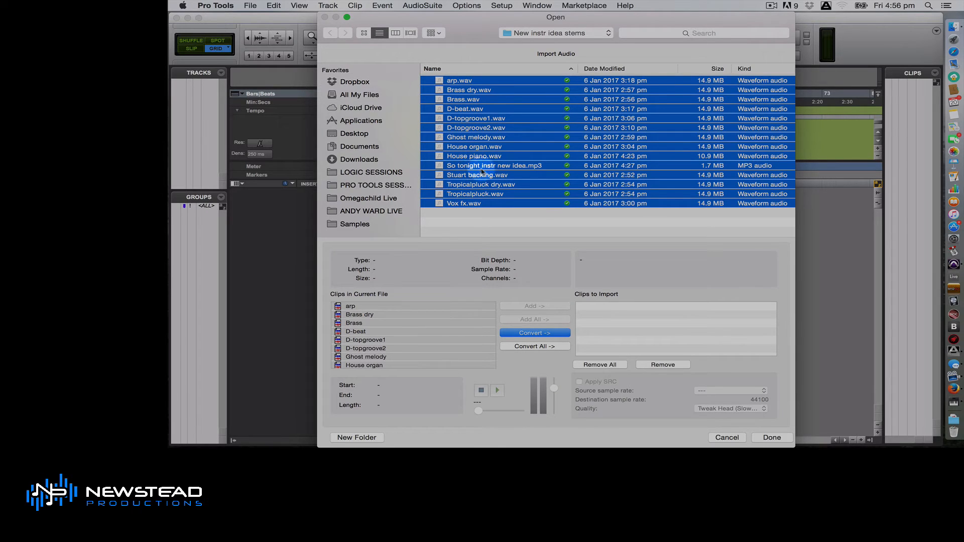
pyautogui.keyDown('super'); pyautogui.click(466, 167); pyautogui.keyUp('super')
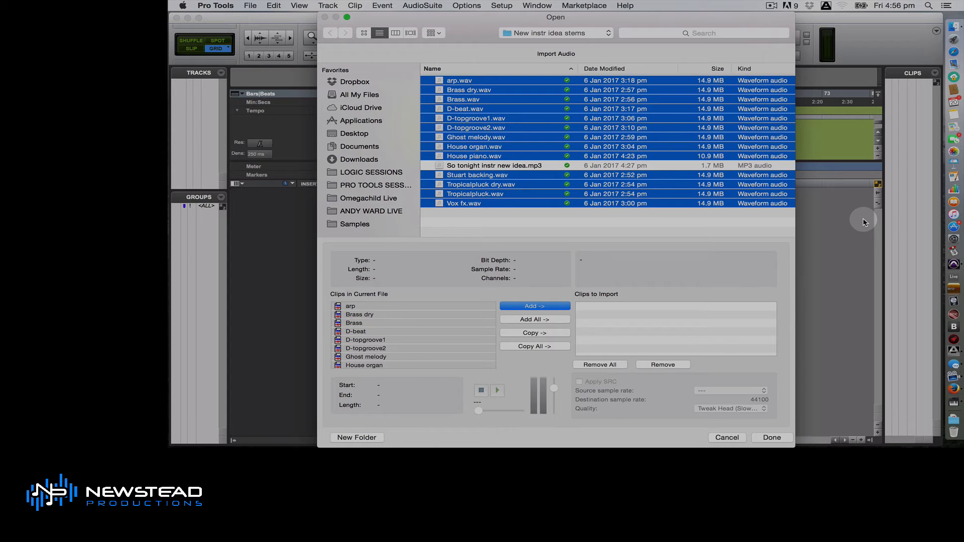
# - Add the selected stems to the import as copies and use the session's Audio Files folder as their destination
pyautogui.click(531, 333)
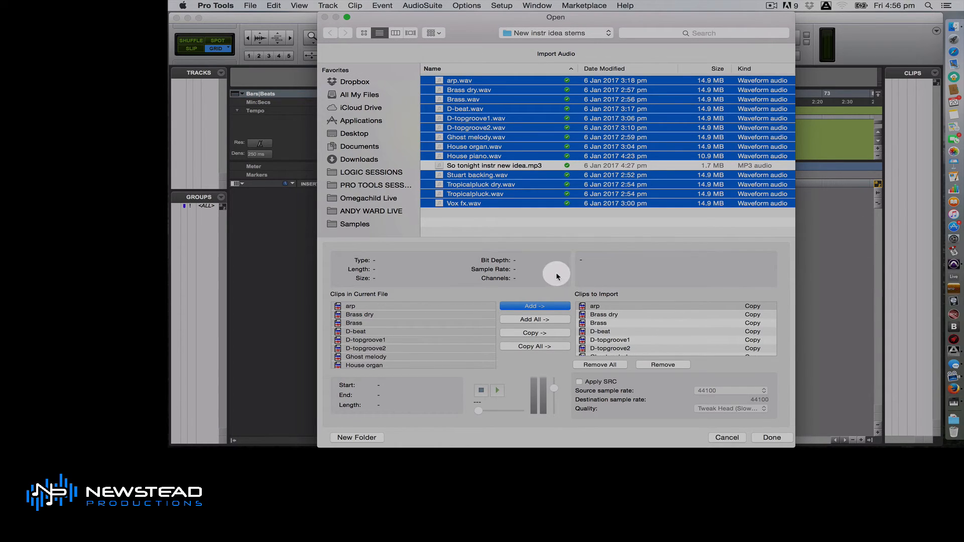
pyautogui.click(768, 439)
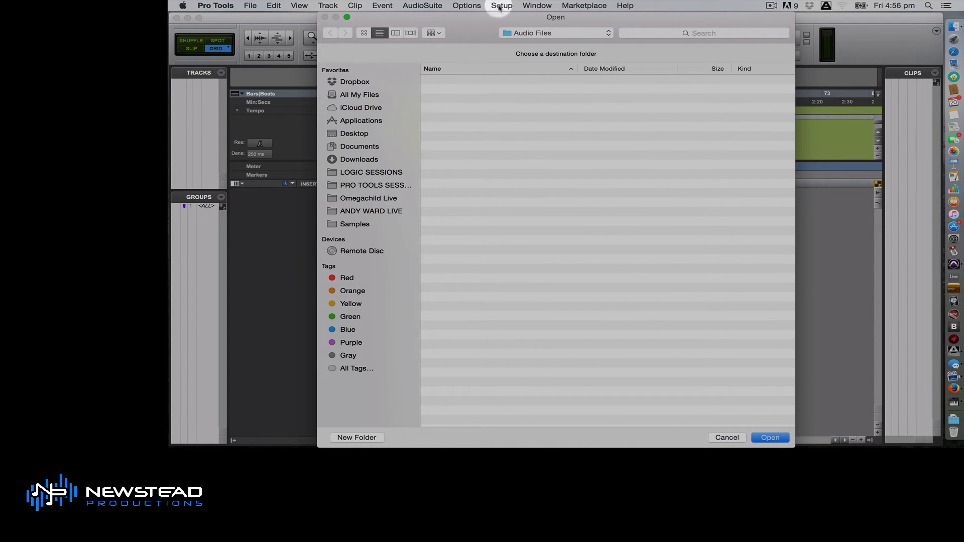
pyautogui.click(531, 33)
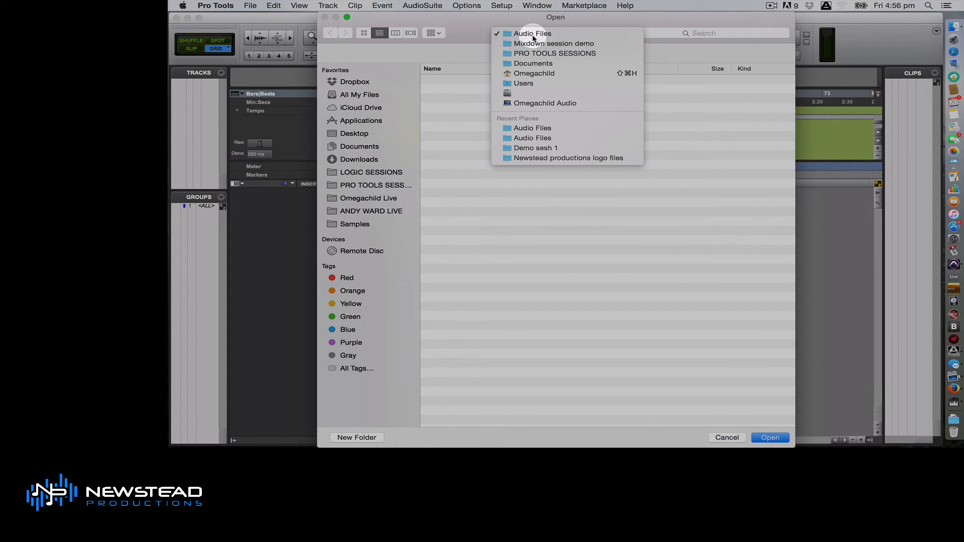
pyautogui.click(522, 34)
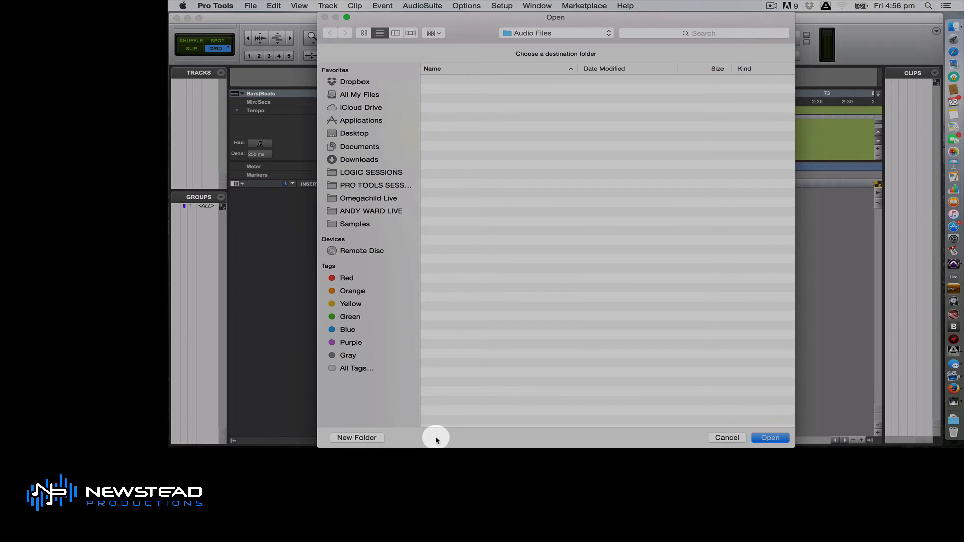
pyautogui.click(770, 438)
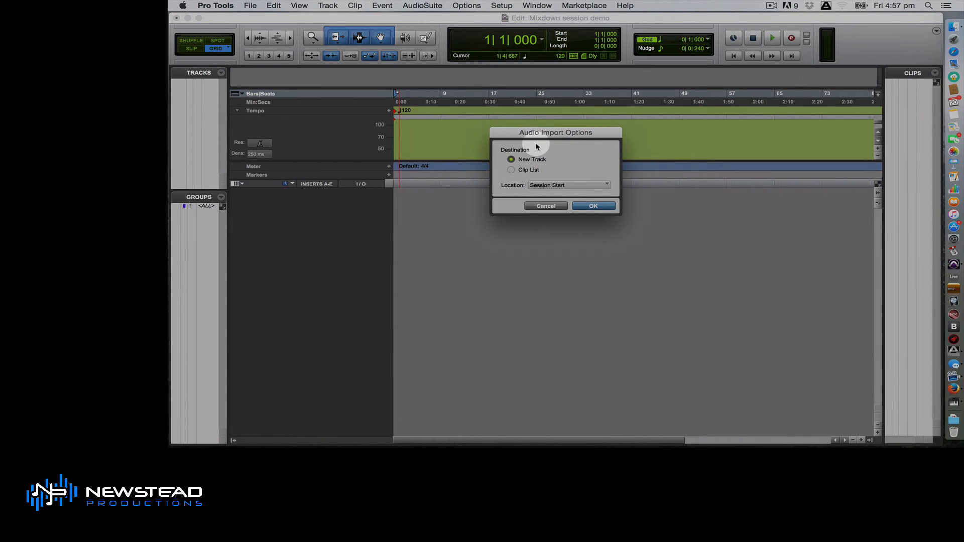
# - Import the stems to new tracks located at the session start
pyautogui.click(511, 170)
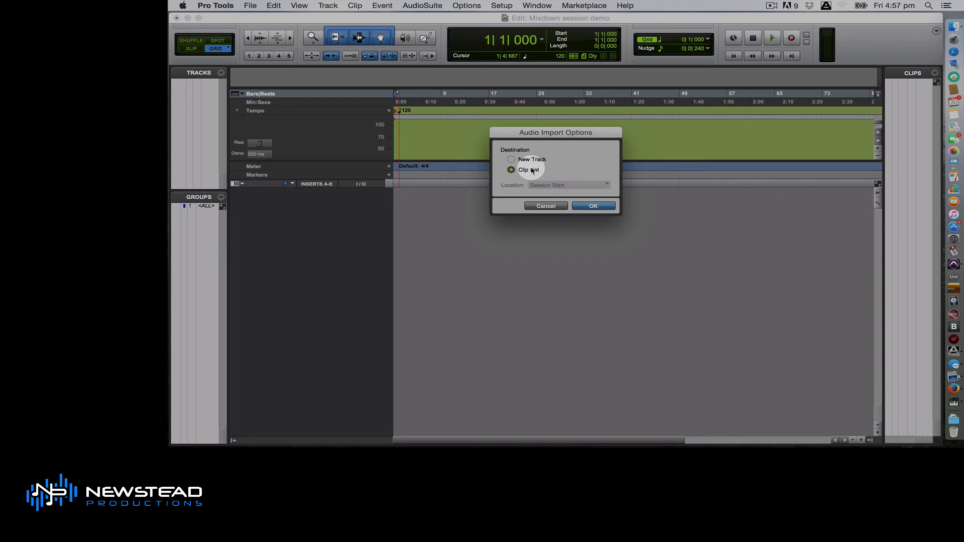
pyautogui.click(531, 159)
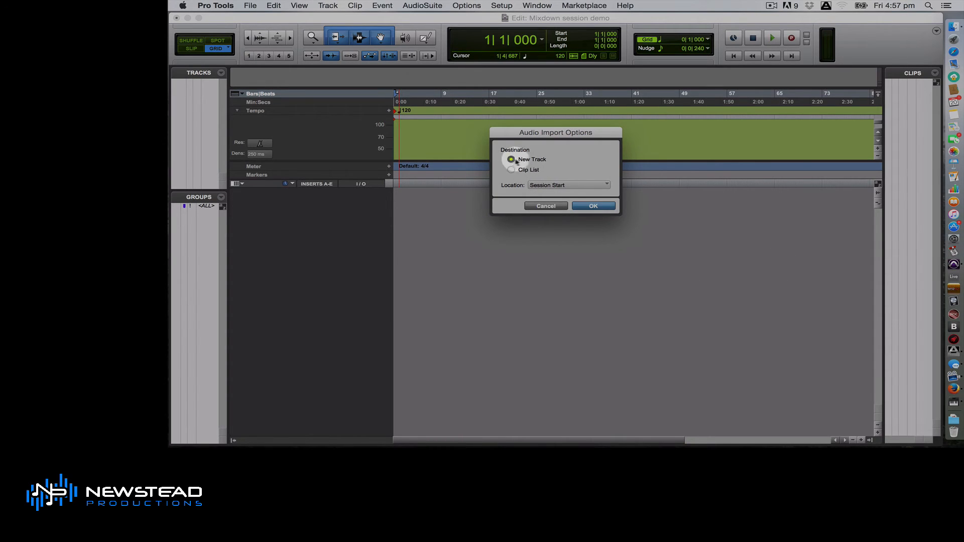
pyautogui.click(585, 206)
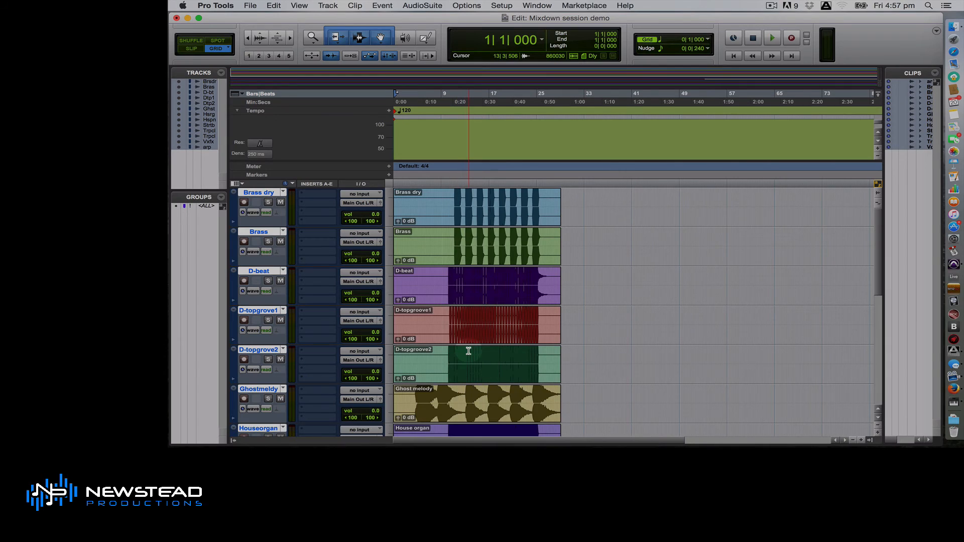
# - Review the imported tracks in the Edit window, view their channels in the Mix window and return to the Edit window
pyautogui.scroll(-10, 468, 350)
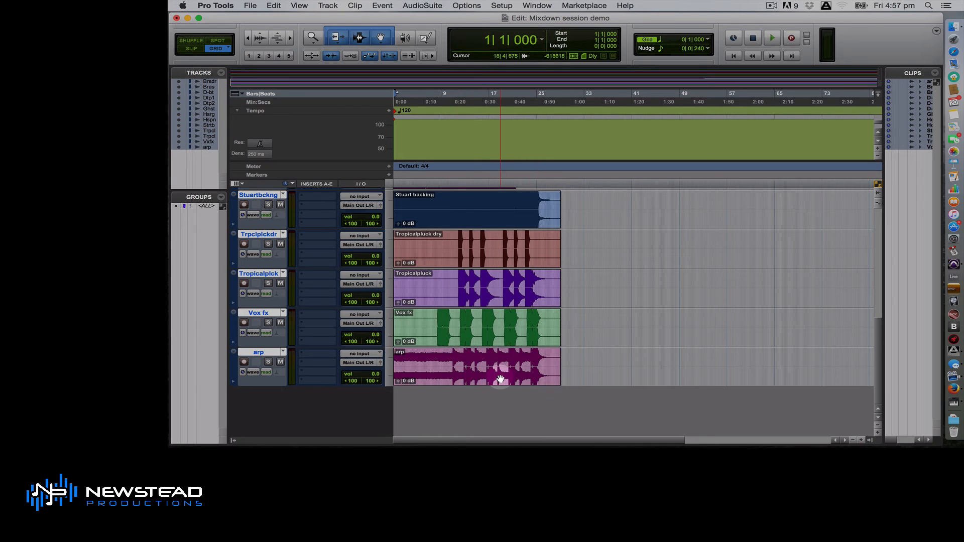
pyautogui.scroll(10, 472, 288)
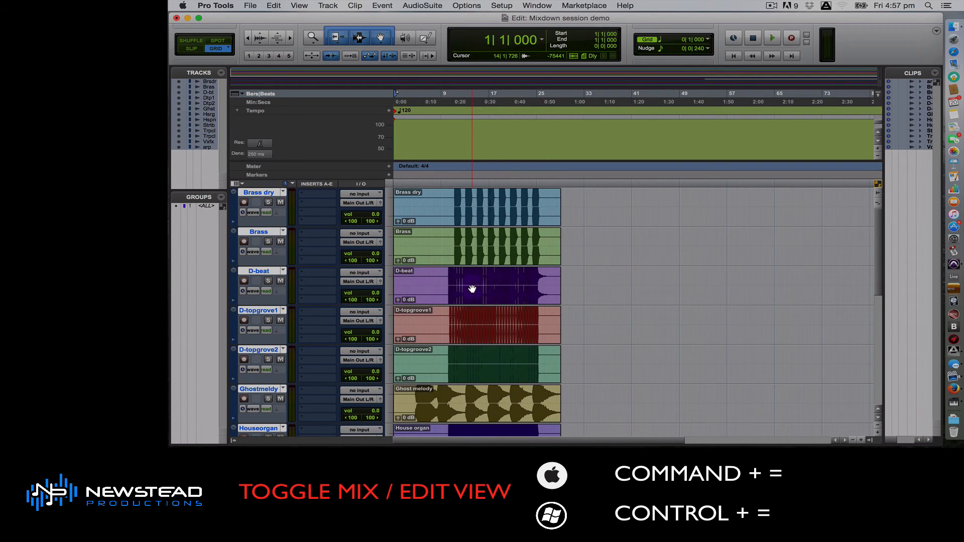
pyautogui.press('super+equal')
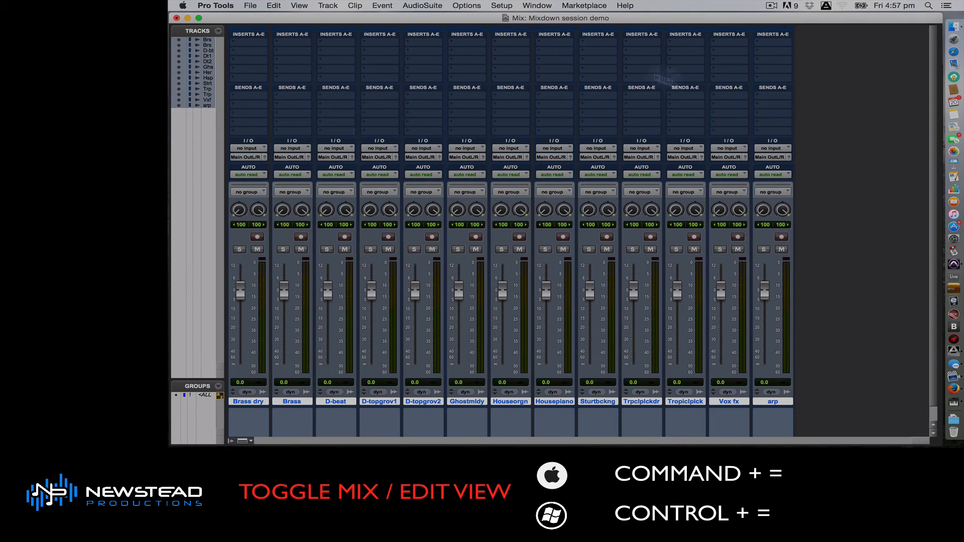
pyautogui.press('super+equal')
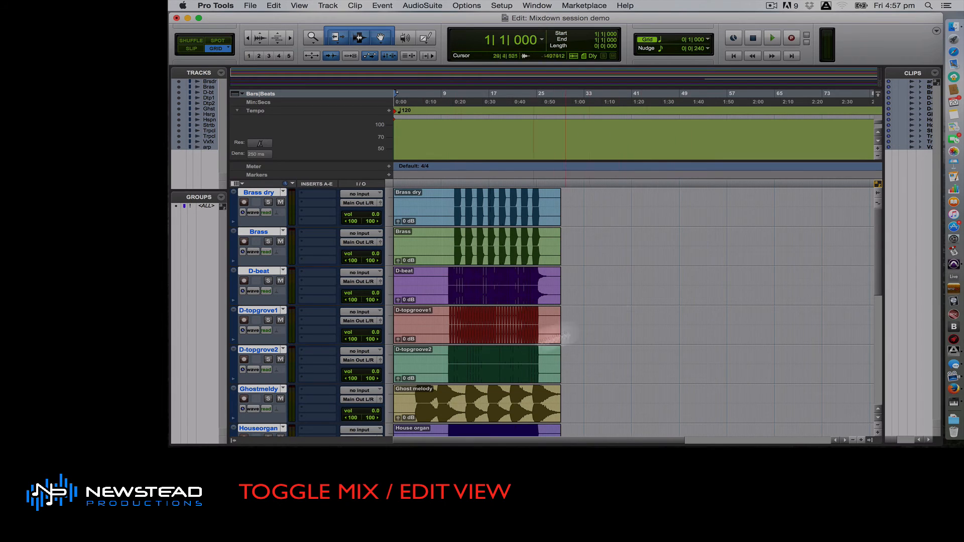
# - In the Mix window, deselect all the tracks and select only the Housepiano track
pyautogui.press('super+equal')
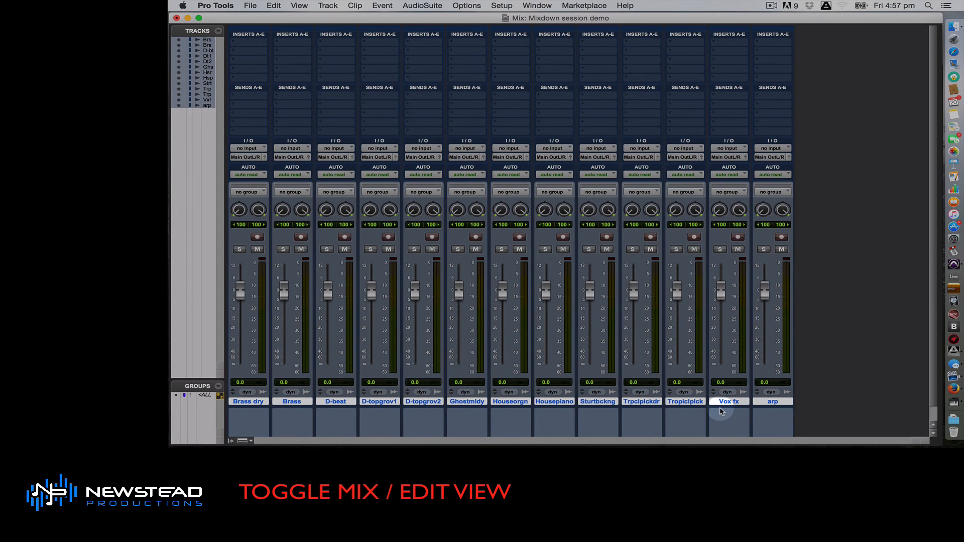
pyautogui.press('super+equal')
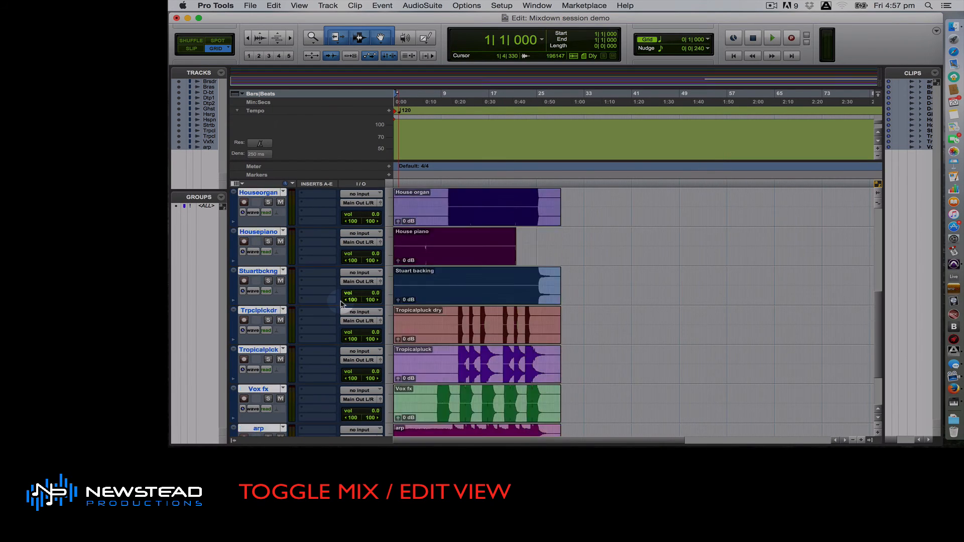
pyautogui.press('super+equal')
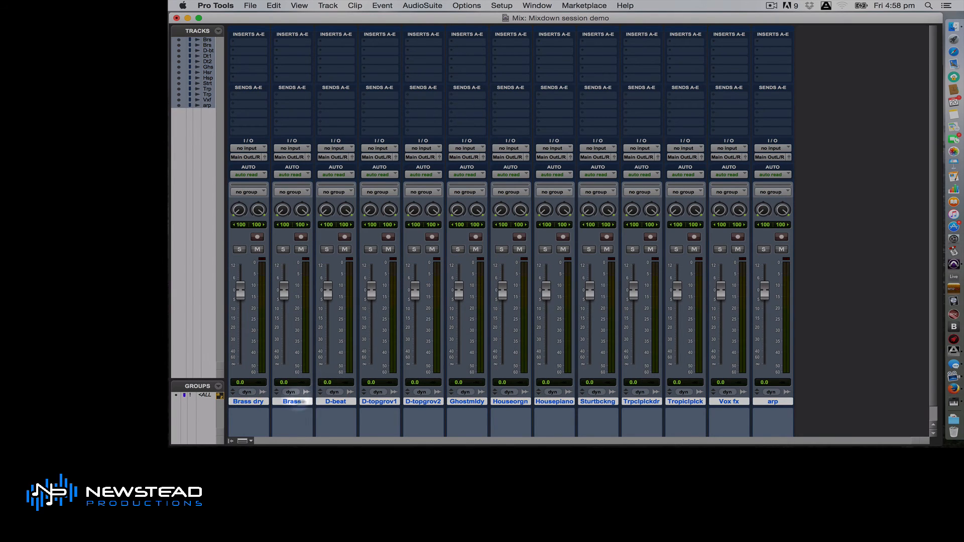
pyautogui.keyDown('alt'); pyautogui.click(256, 402); pyautogui.keyUp('alt')
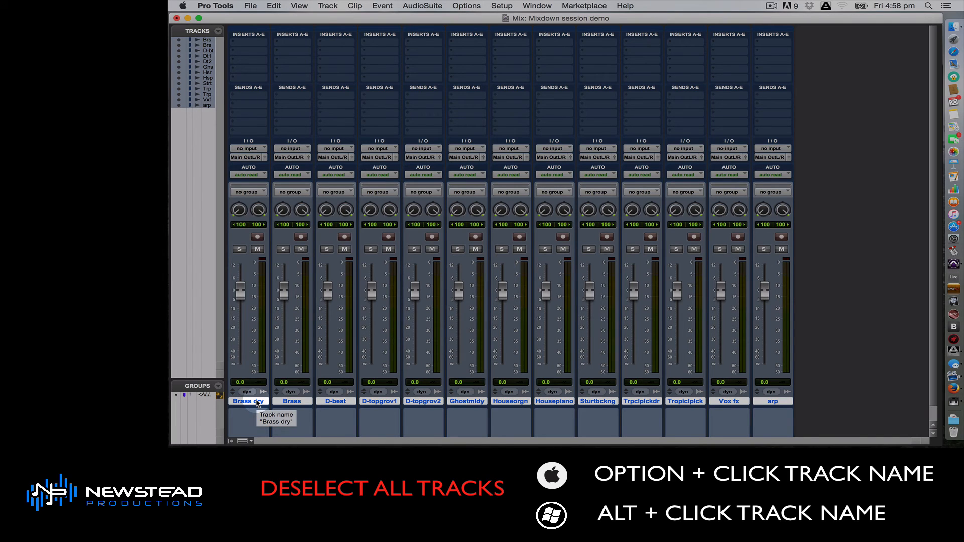
pyautogui.keyDown('alt'); pyautogui.click(257, 402); pyautogui.keyUp('alt')
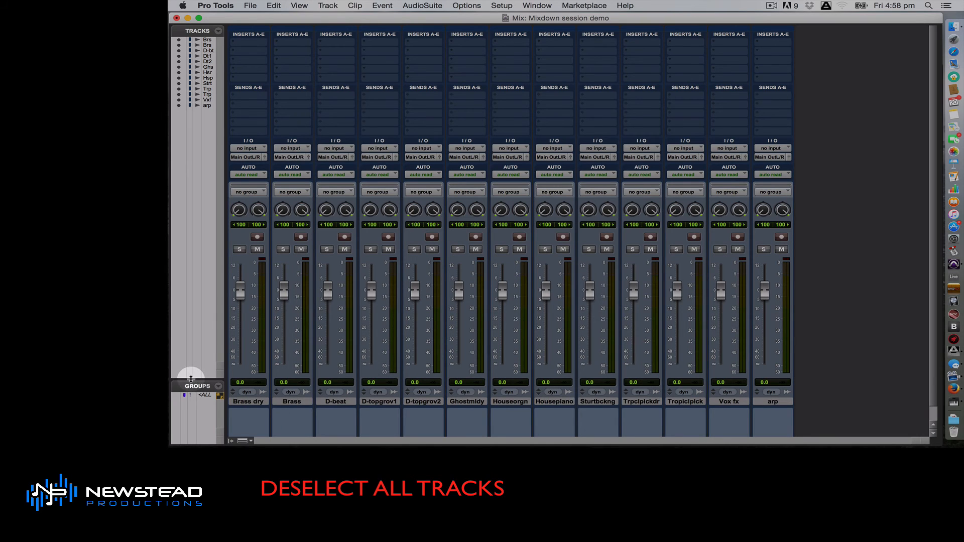
pyautogui.click(556, 403)
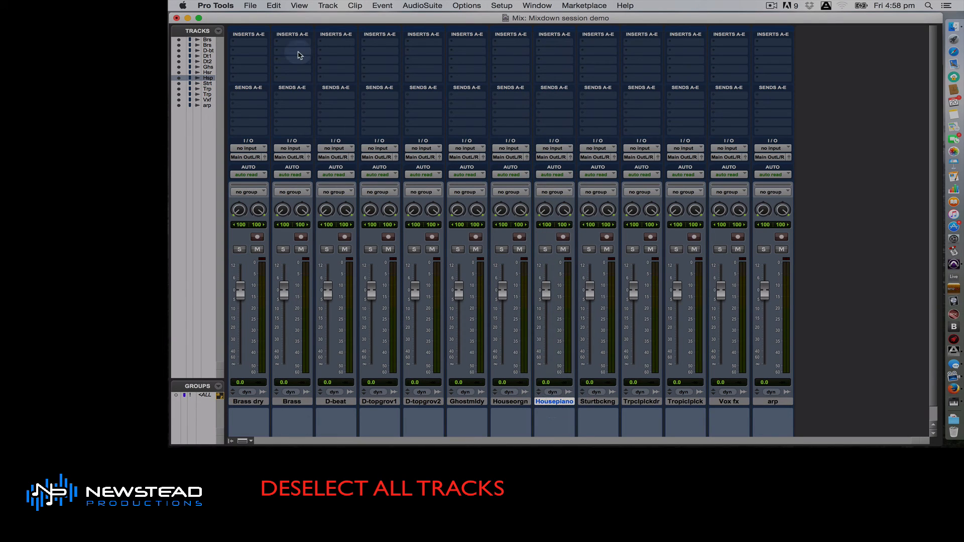
# - Save the Mixdown session demo session and close it
pyautogui.click(250, 6)
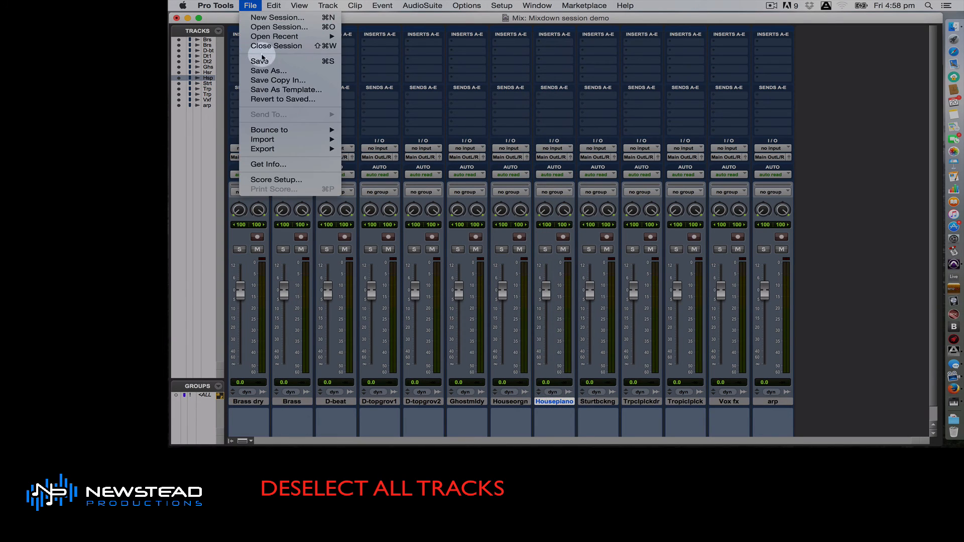
pyautogui.click(265, 61)
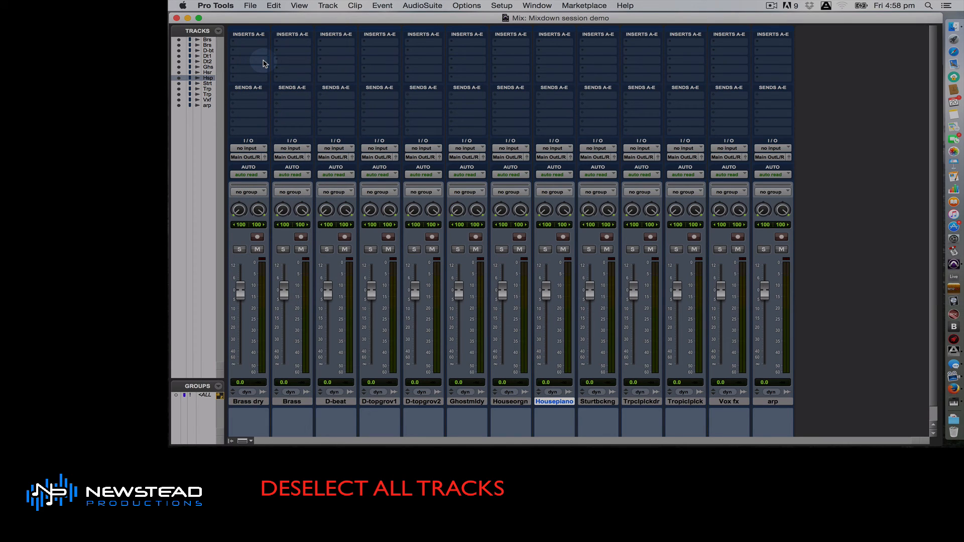
pyautogui.click(251, 6)
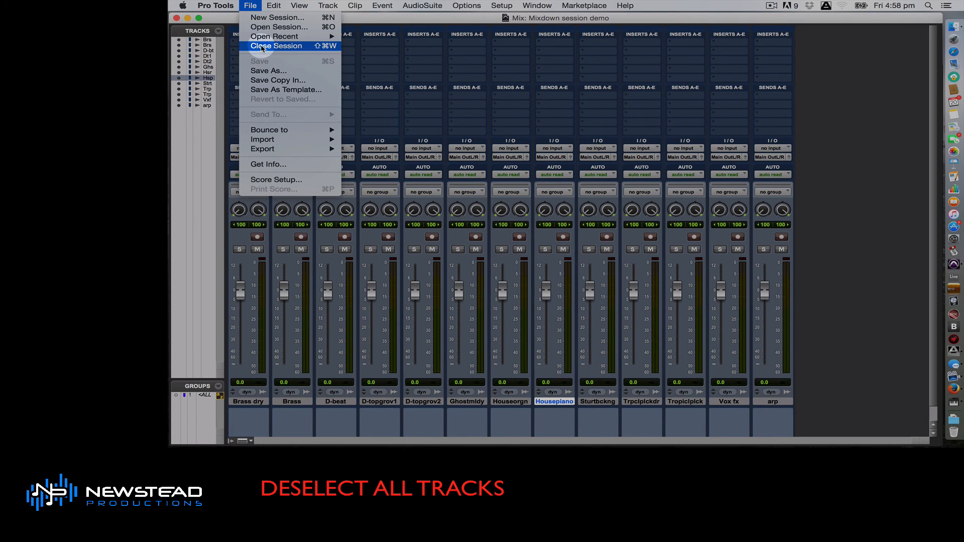
pyautogui.click(261, 47)
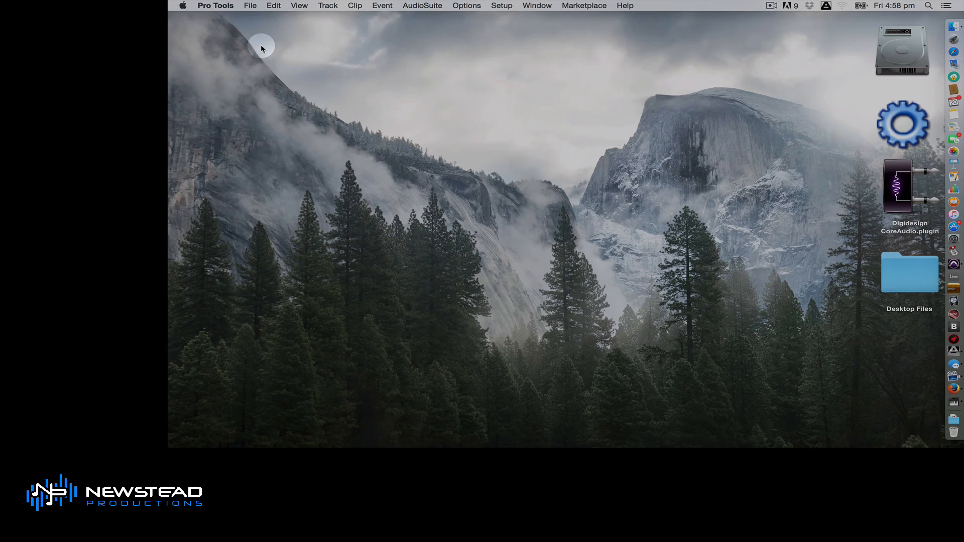
# - In Finder, open the Mixdown session demo folder inside PRO TOOLS SESSIONS and locate the Mixdown session demo.ptx session file
pyautogui.click(953, 27)
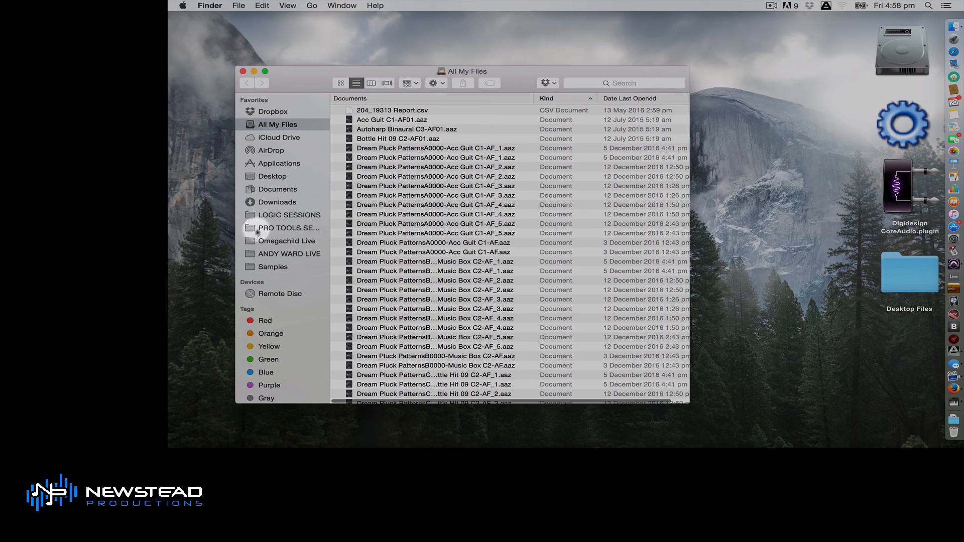
pyautogui.click(263, 229)
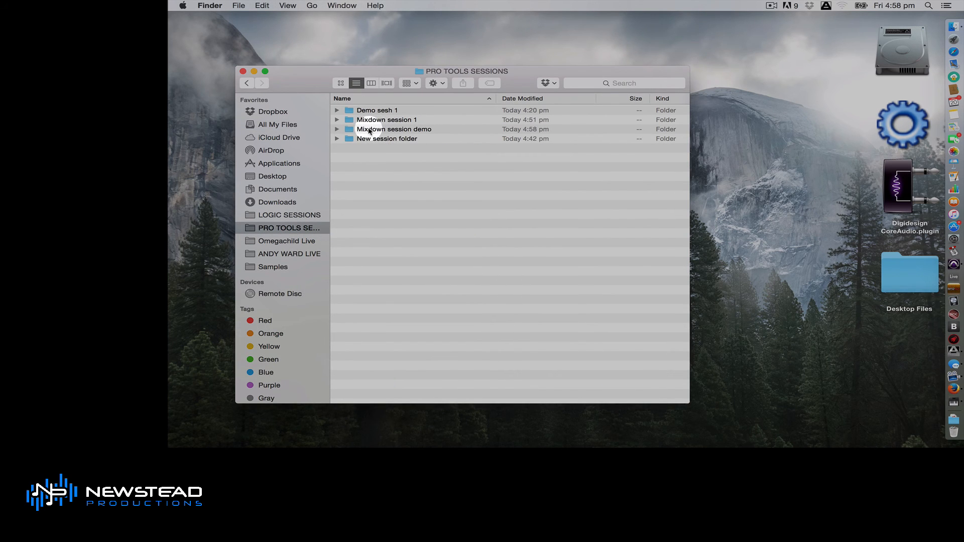
pyautogui.doubleClick(369, 130)
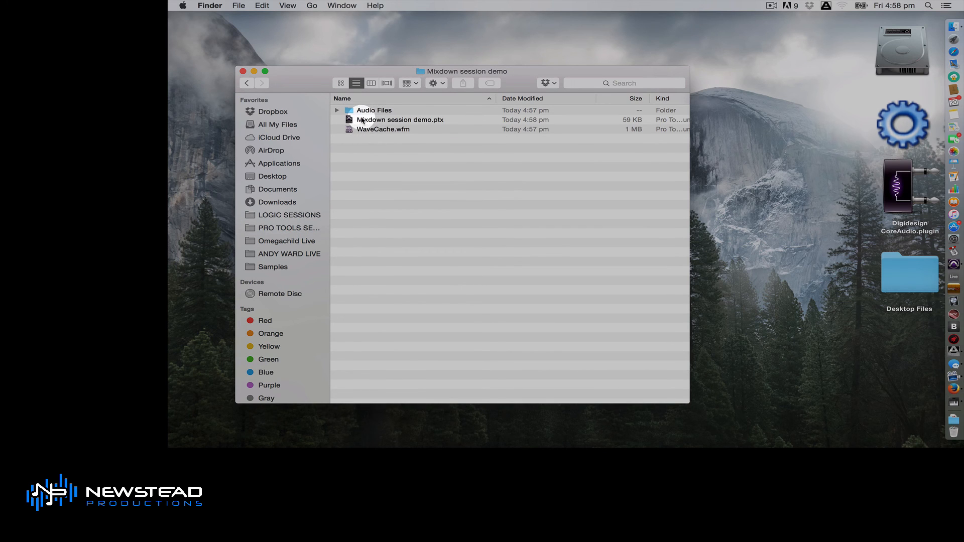
pyautogui.click(362, 120)
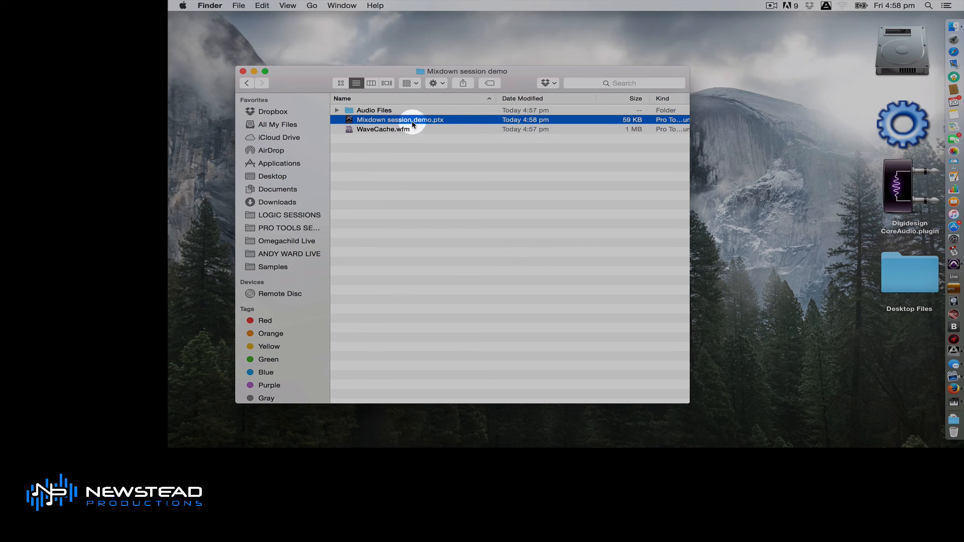
pyautogui.click(397, 176)
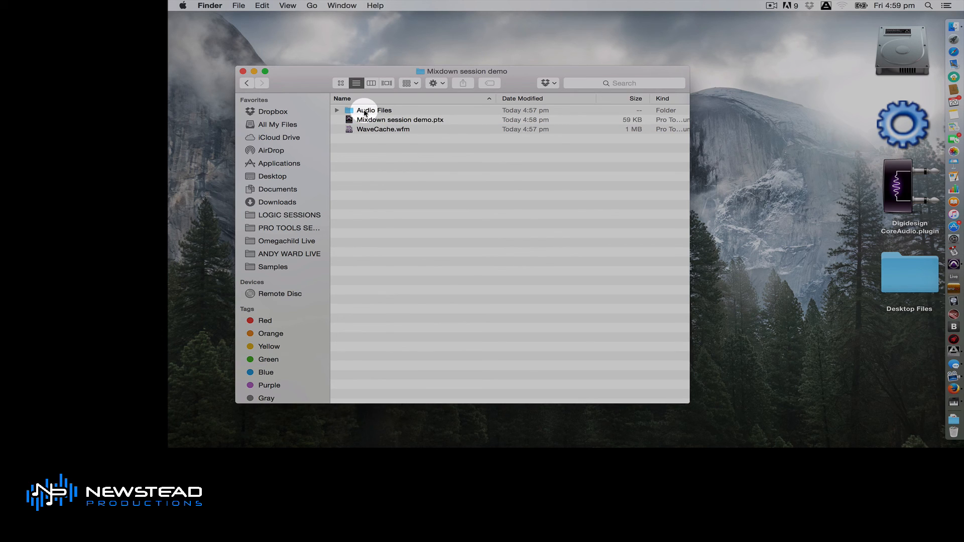
# - Check the WAV stems in the Audio Files folder, then return to the session folder and highlight all its contents
pyautogui.doubleClick(365, 111)
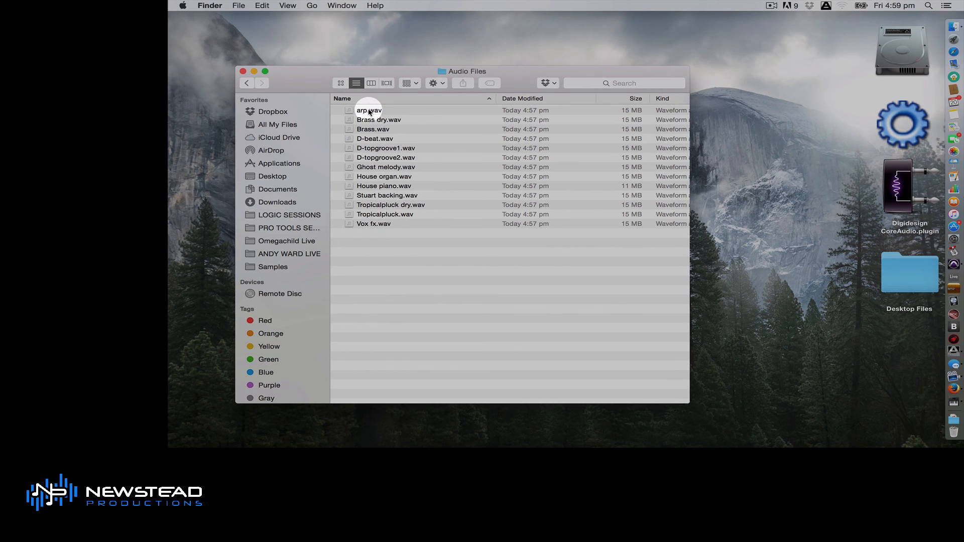
pyautogui.click(247, 83)
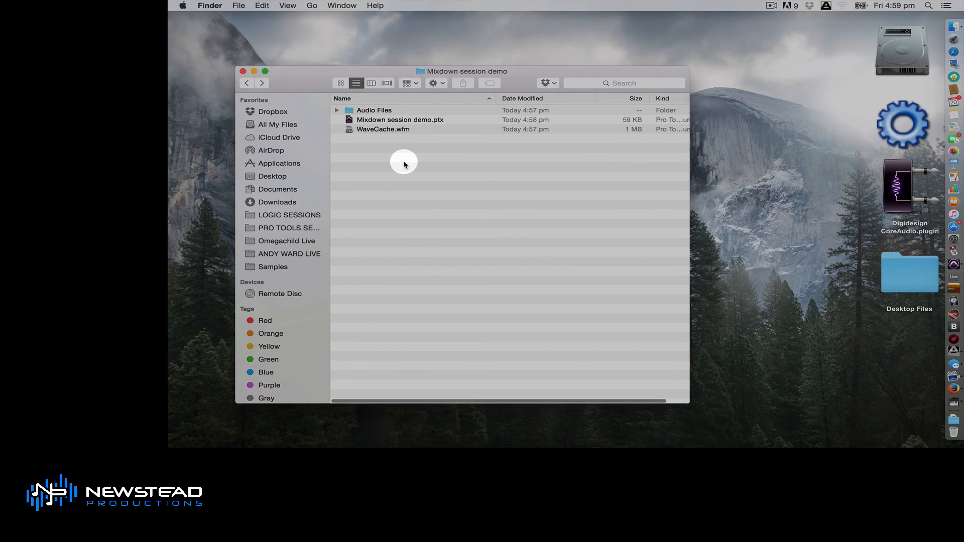
pyautogui.moveTo(383, 144); pyautogui.dragTo(368, 111)
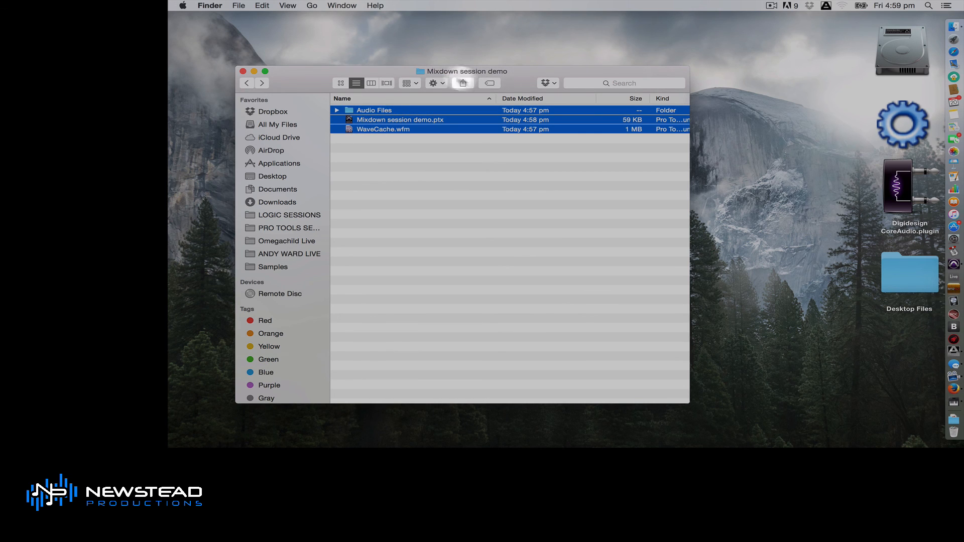
pyautogui.click(447, 177)
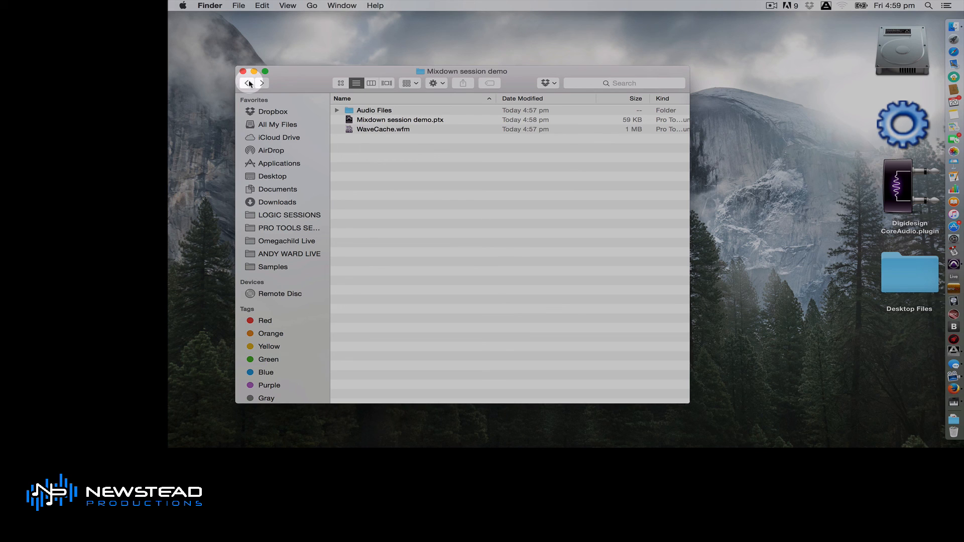
# - Recheck the session file inside the Mixdown session demo folder, return to PRO TOOLS SESSIONS and select that session folder
pyautogui.click(247, 83)
pyautogui.moveTo(378, 130)
pyautogui.mouseDown()
pyautogui.moveTo(482, 225)
pyautogui.moveTo(333, 277)
pyautogui.moveTo(289, 282)
pyautogui.moveTo(399, 177)
pyautogui.moveTo(391, 130)
pyautogui.mouseUp()
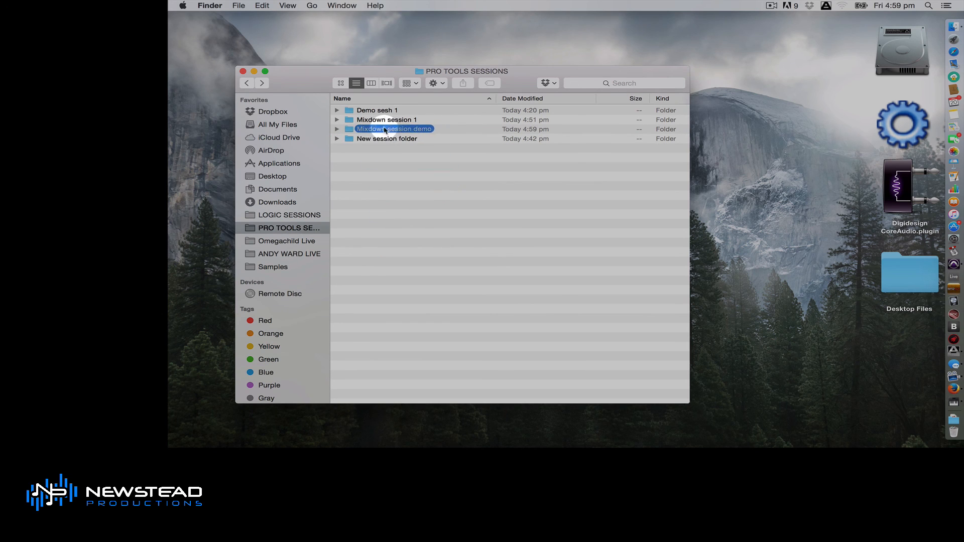
pyautogui.doubleClick(394, 129)
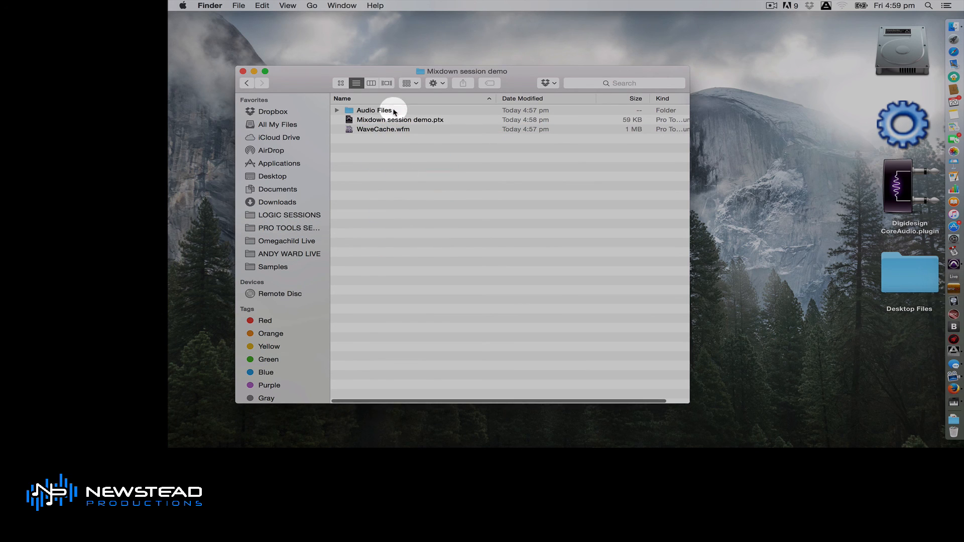
pyautogui.moveTo(380, 123)
pyautogui.mouseDown()
pyautogui.moveTo(430, 142)
pyautogui.moveTo(387, 121)
pyautogui.moveTo(426, 125)
pyautogui.moveTo(425, 165)
pyautogui.moveTo(402, 131)
pyautogui.moveTo(379, 122)
pyautogui.mouseUp()
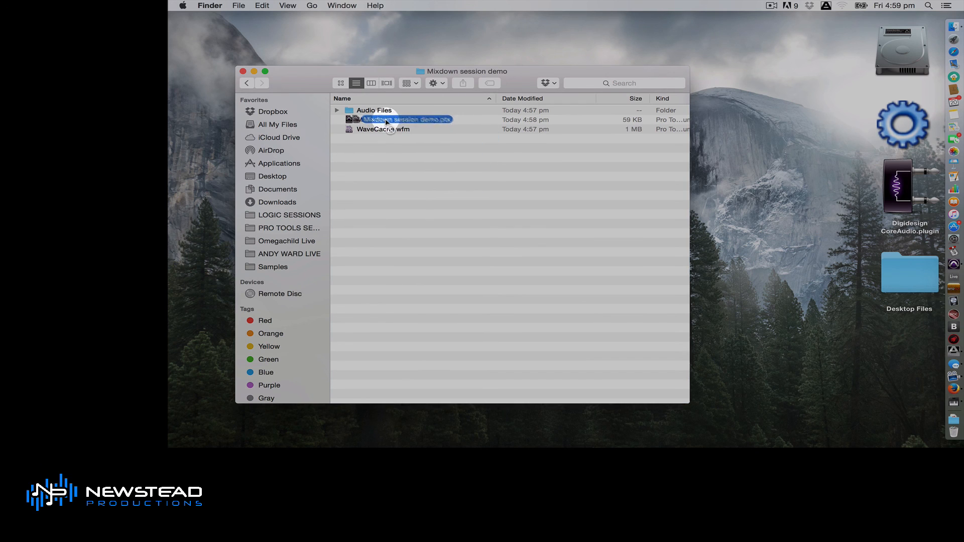
pyautogui.click(362, 122)
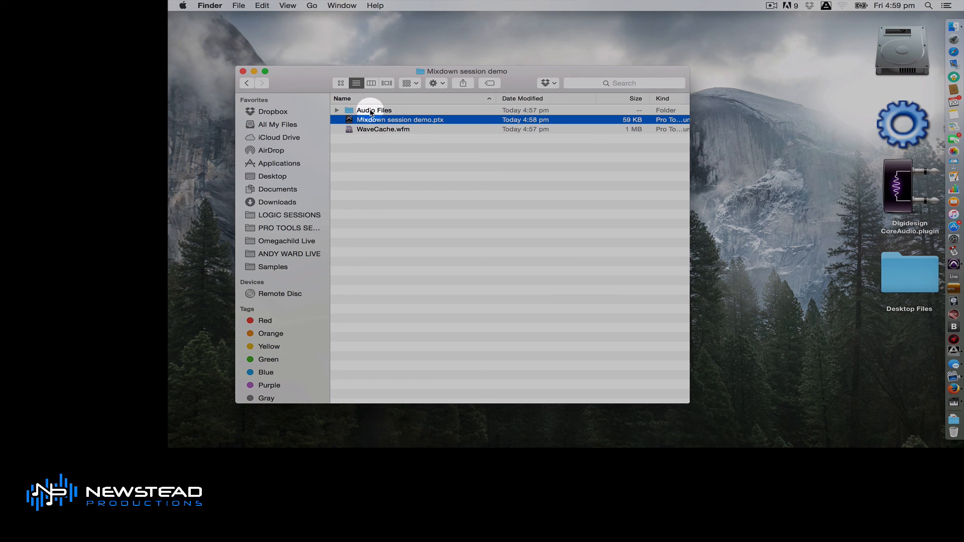
pyautogui.click(377, 162)
pyautogui.click(246, 83)
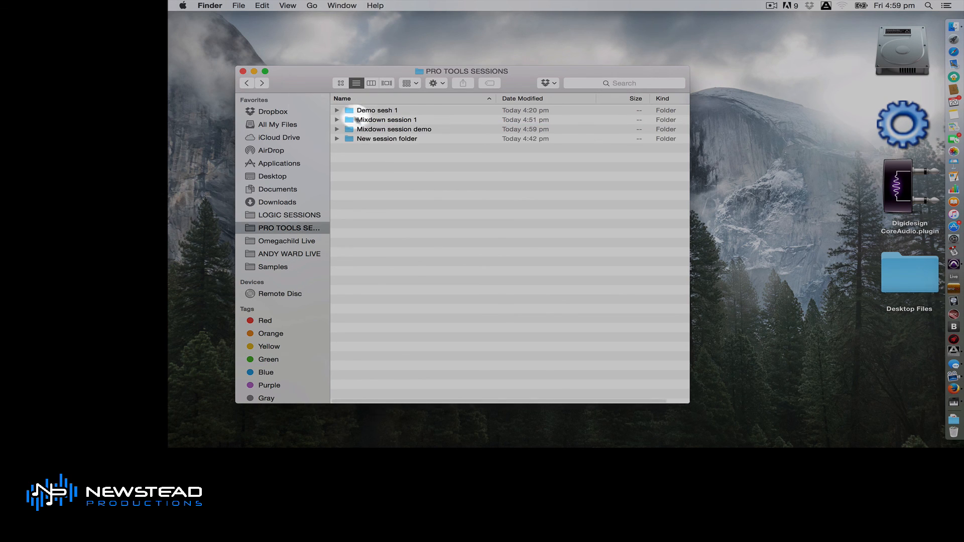
pyautogui.click(362, 130)
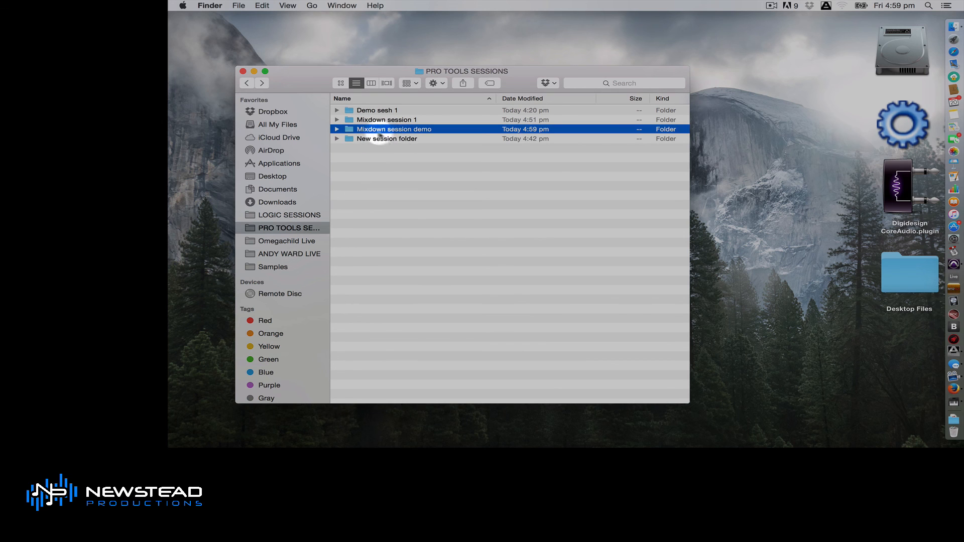